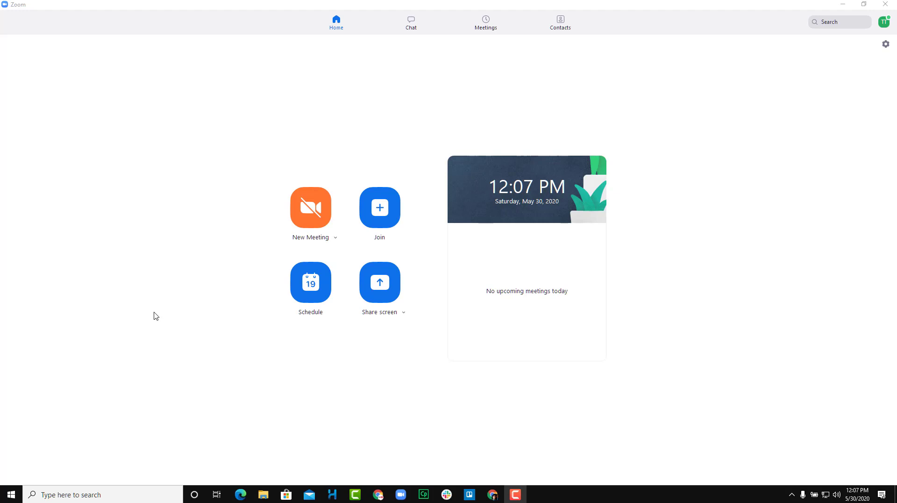
# Step: Bring the Zoom window to the front and glance at the profile menu
pyautogui.click(155, 316)
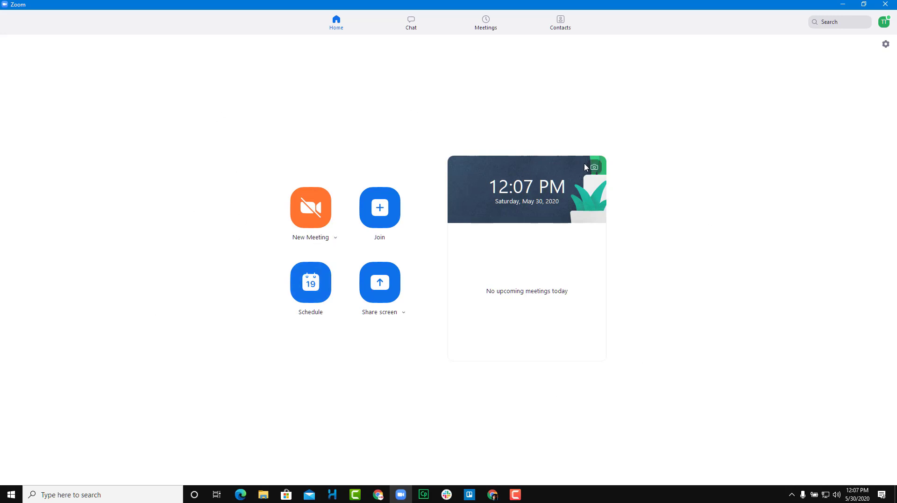
pyautogui.click(884, 21)
pyautogui.click(671, 70)
# Step: In the Personal Meeting ID settings, set host and participant video to On and save
pyautogui.click(335, 240)
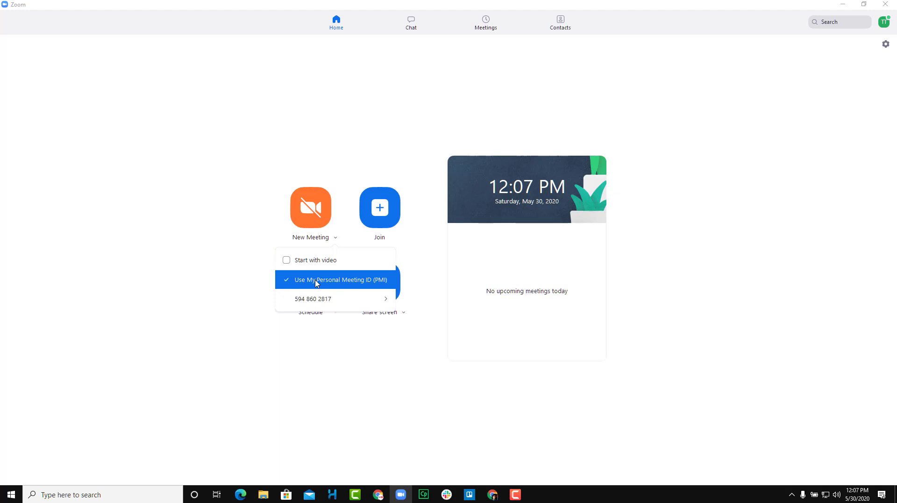
pyautogui.moveTo(309, 304)
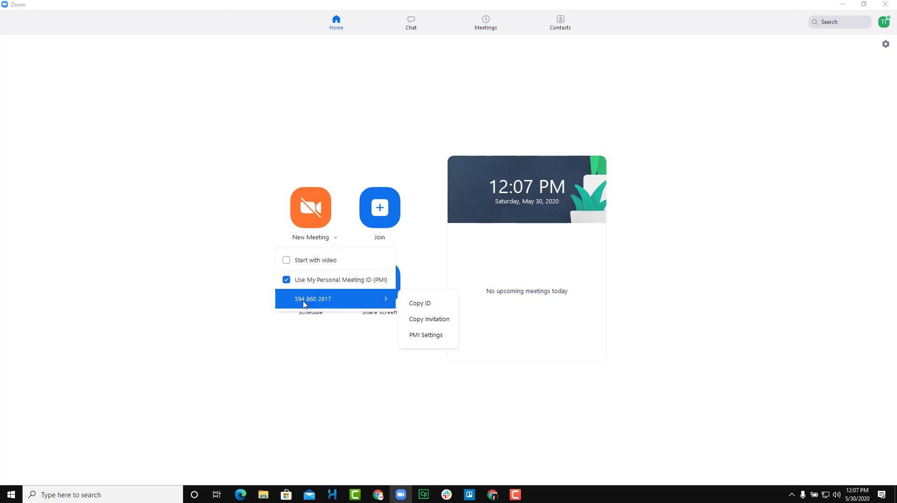
pyautogui.click(426, 335)
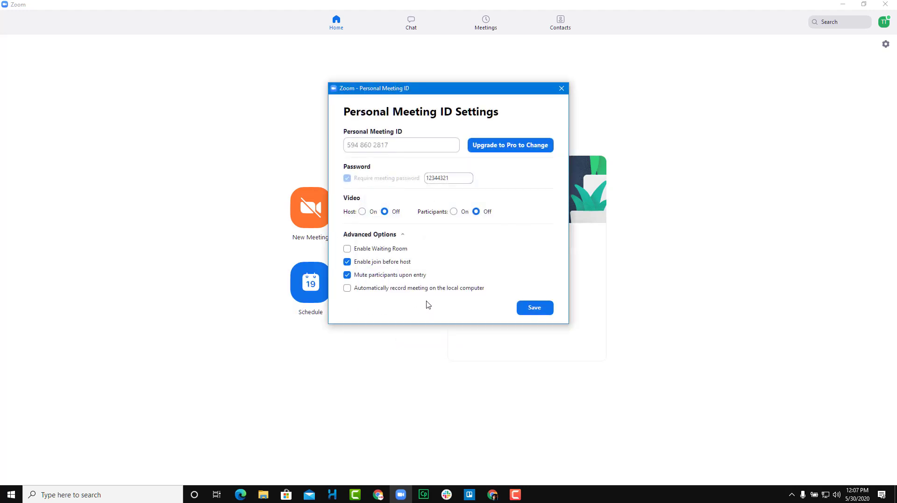
pyautogui.doubleClick(457, 178)
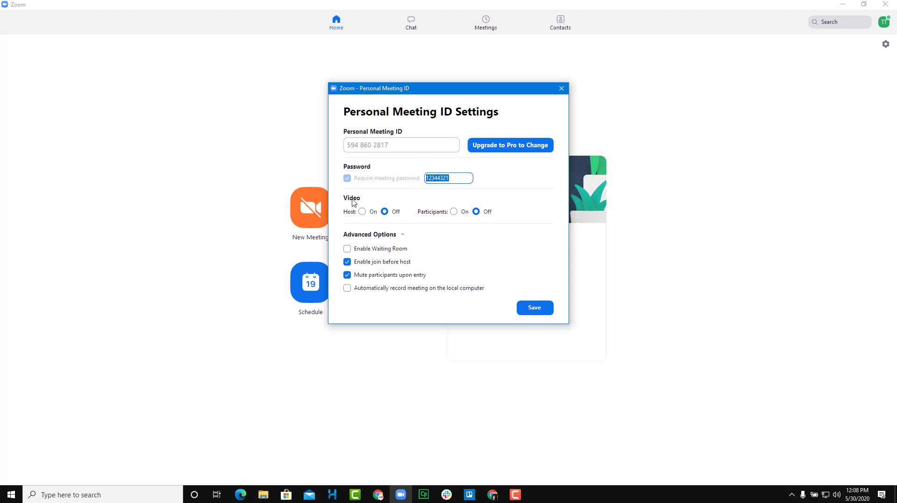
pyautogui.click(371, 213)
pyautogui.click(460, 213)
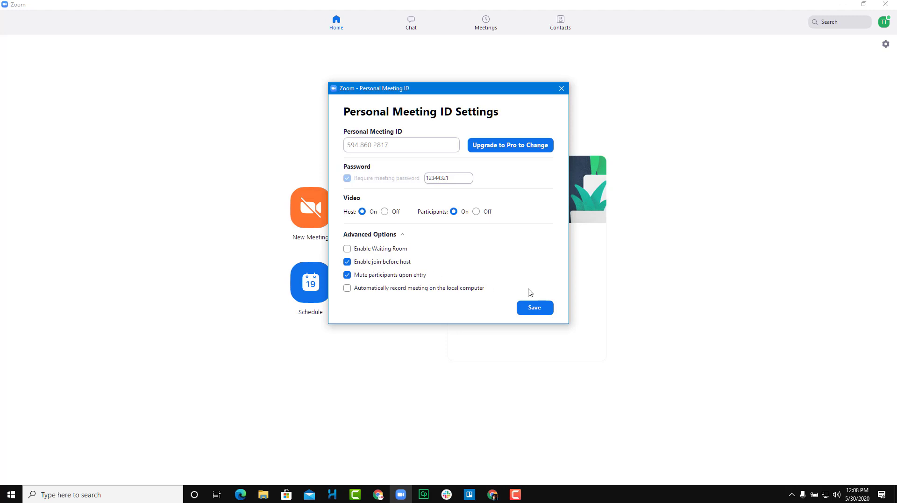
pyautogui.click(535, 307)
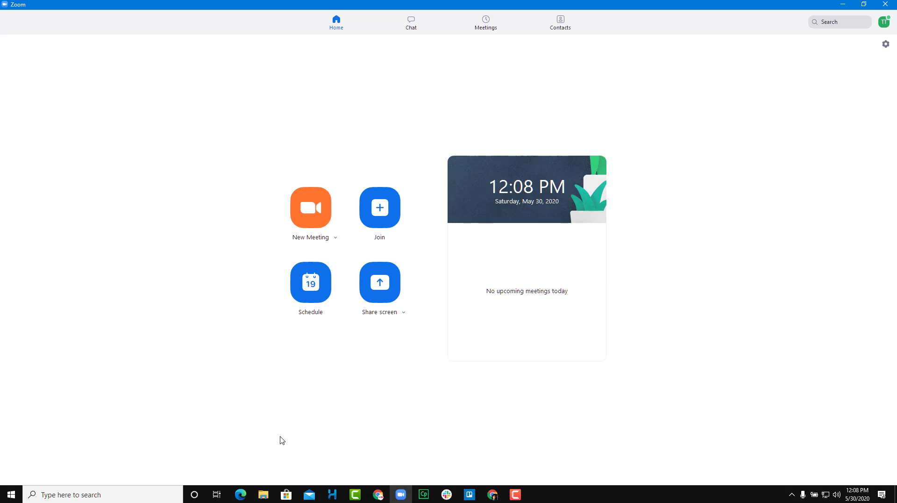
# Step: On the browser's Zoom profile page, show and select the Host Key, then go back to Zoom
pyautogui.click(241, 495)
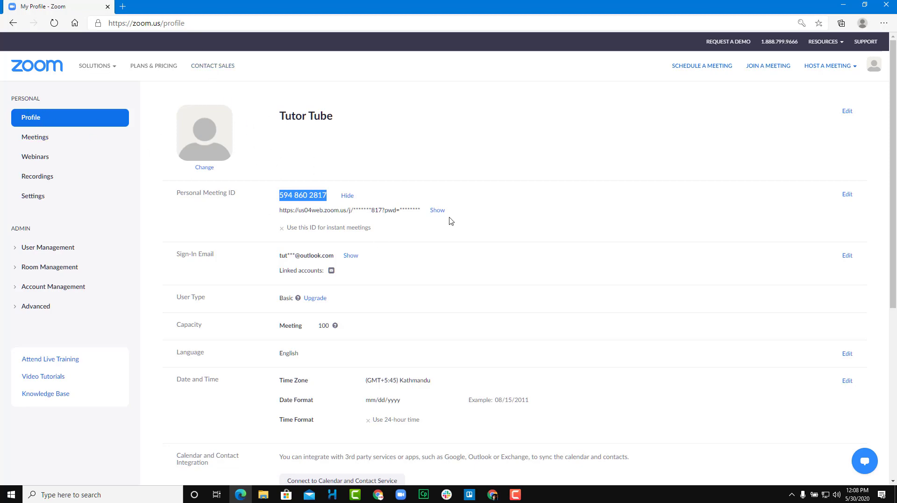
pyautogui.scroll(-6, 450, 221)
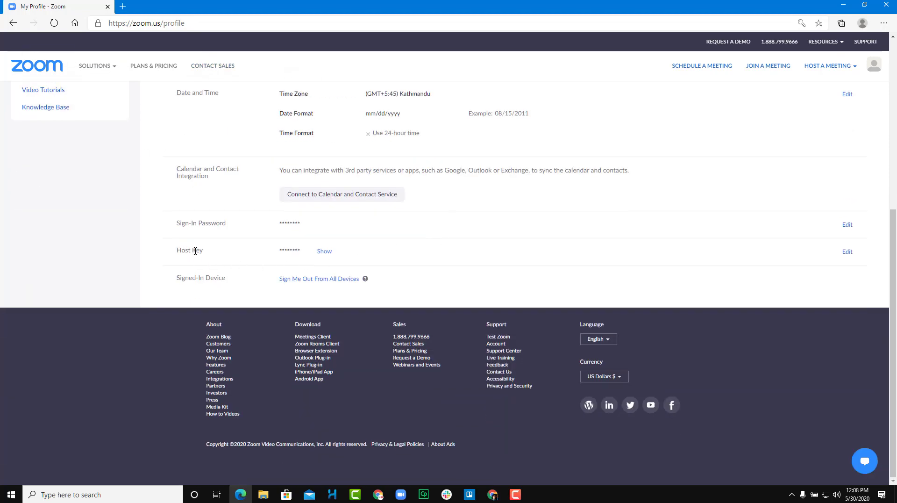
pyautogui.click(328, 252)
pyautogui.moveTo(302, 252); pyautogui.dragTo(281, 252)
pyautogui.moveTo(304, 252); pyautogui.dragTo(272, 256)
pyautogui.click(401, 494)
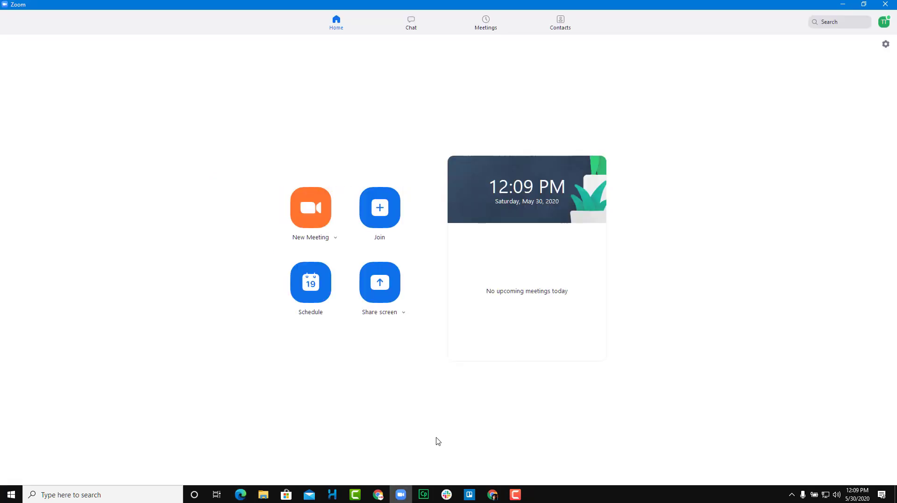
# Step: Sign out of the Zoom app and return to the start screen
pyautogui.click(885, 24)
pyautogui.click(824, 262)
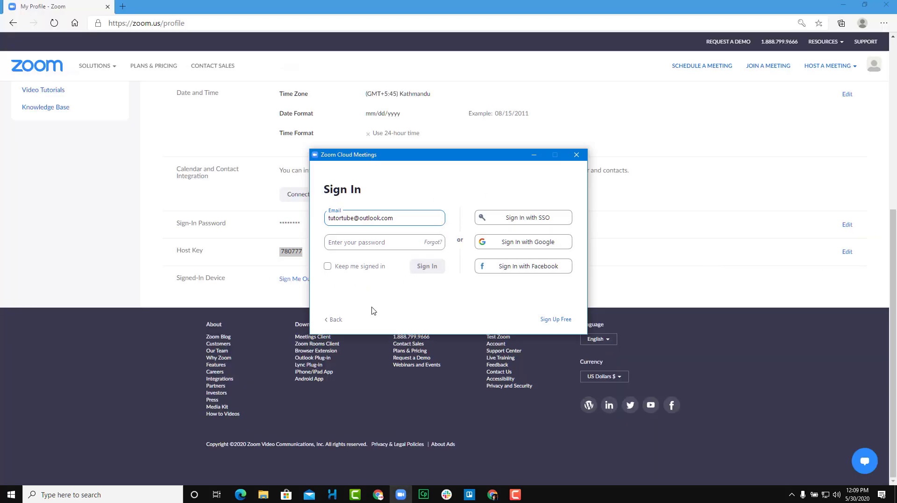
pyautogui.click(334, 319)
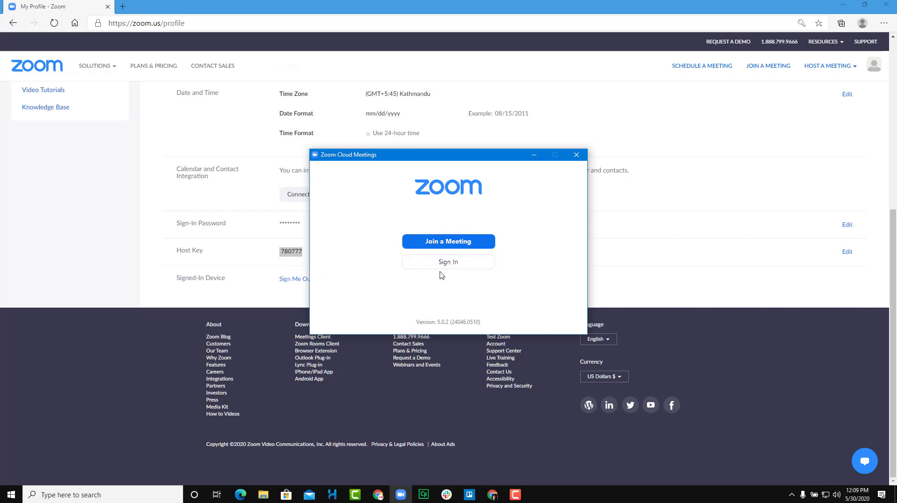
pyautogui.moveTo(488, 162); pyautogui.dragTo(481, 148)
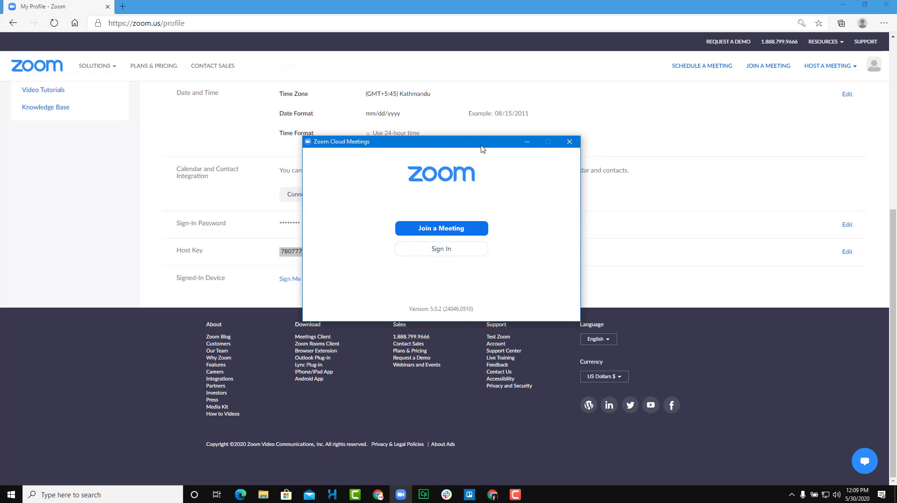
# Step: Join the Personal Meeting ID meeting from recent IDs without signing in, entering the meeting password
pyautogui.click(459, 233)
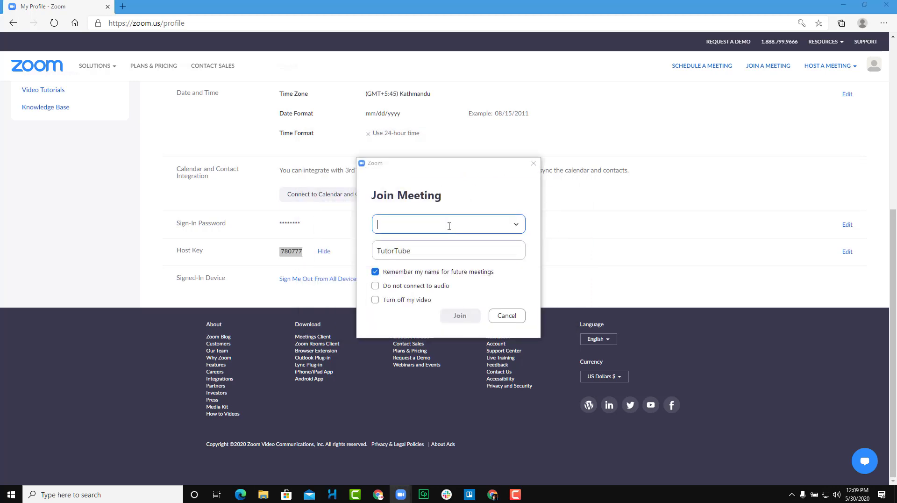
pyautogui.click(515, 224)
pyautogui.click(496, 248)
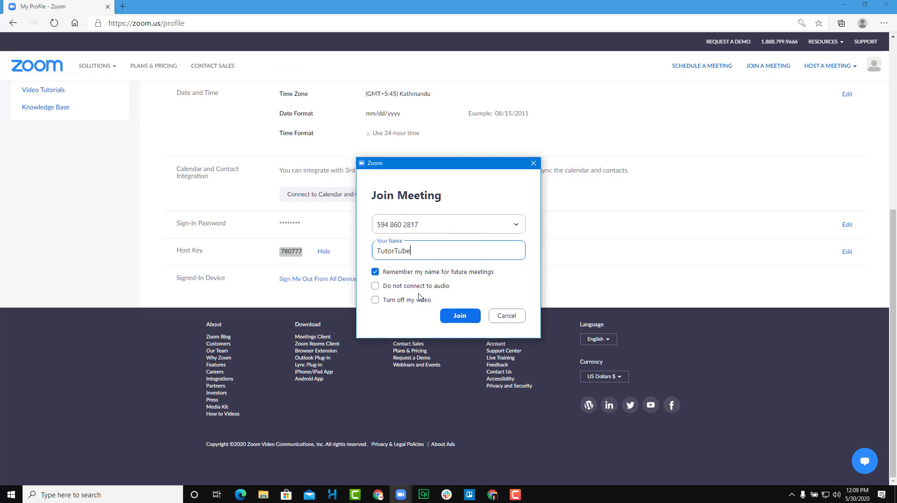
pyautogui.click(456, 314)
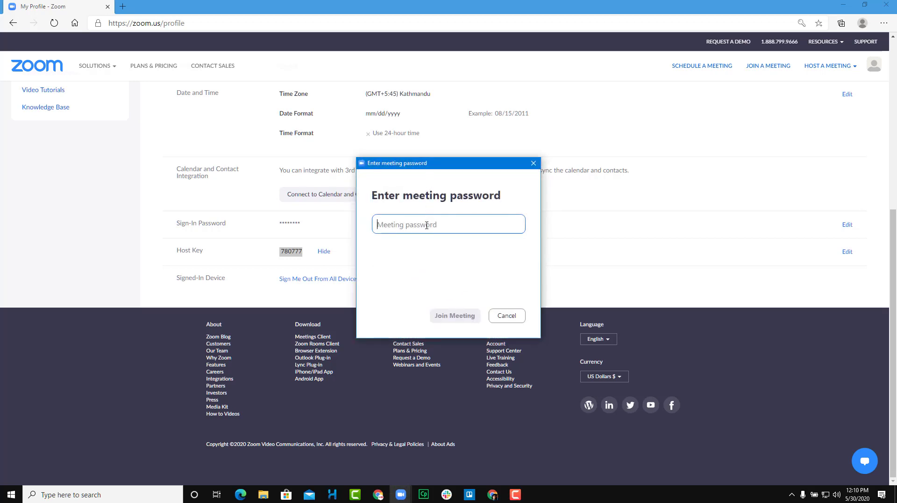
pyautogui.write('**')
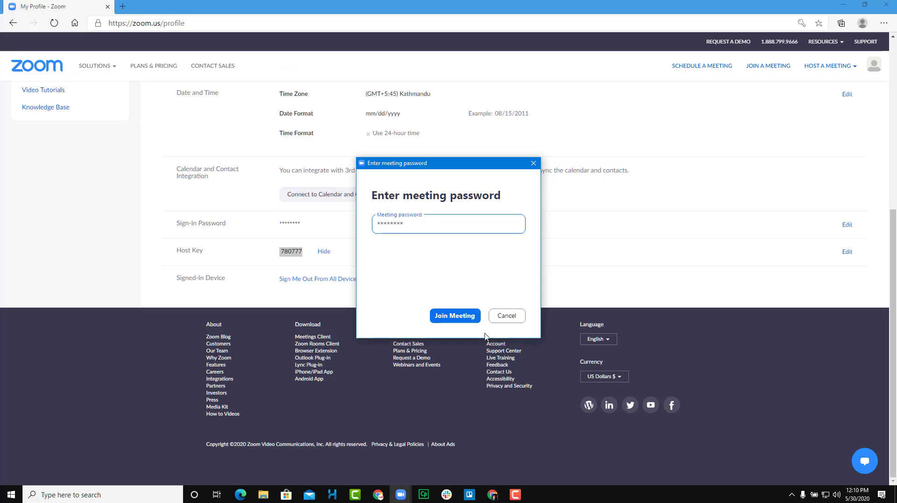
pyautogui.click(465, 317)
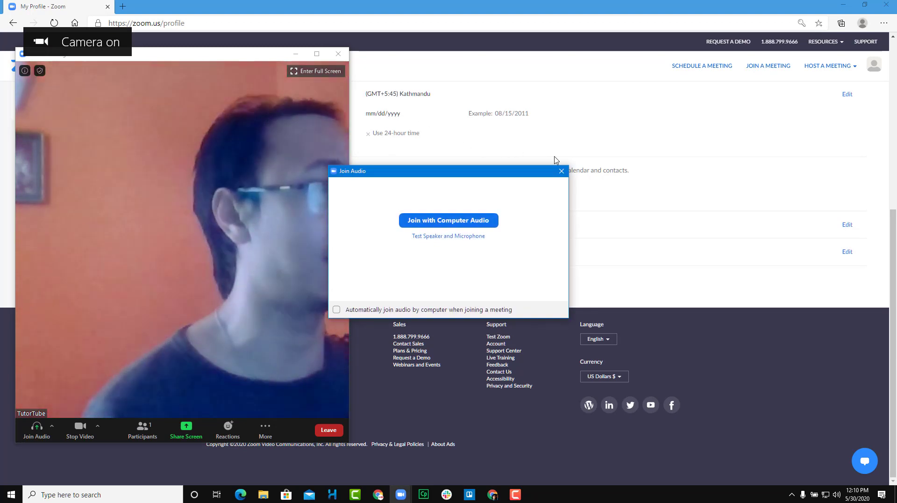
# Step: Join with computer audio, show Participants, choose Claim Host, and shrink the window to reveal the profile
pyautogui.click(449, 223)
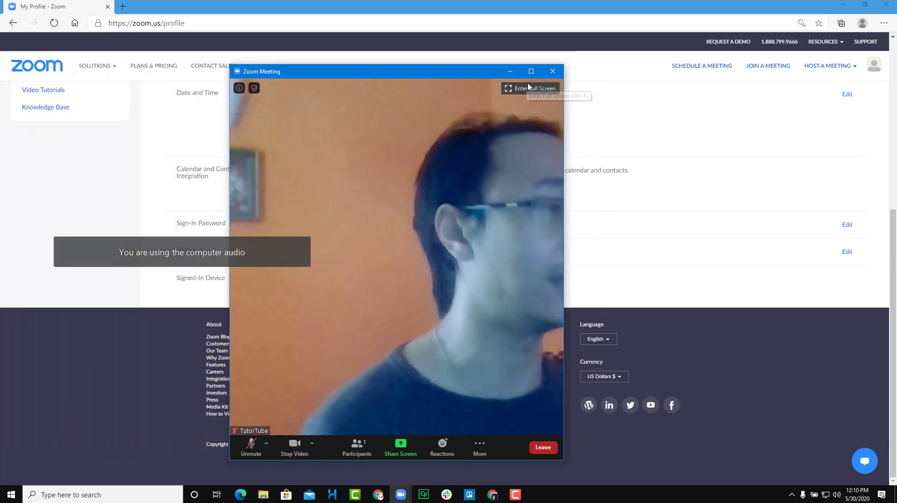
pyautogui.click(531, 71)
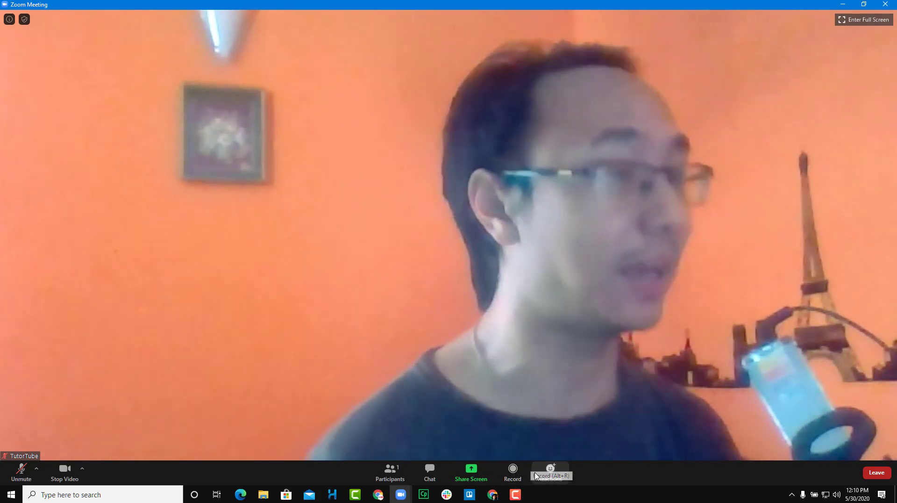
pyautogui.click(392, 472)
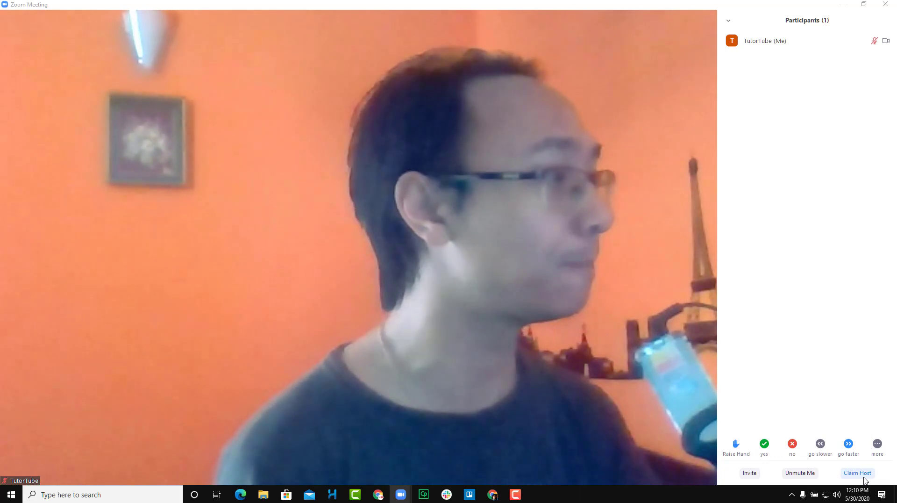
pyautogui.click(857, 473)
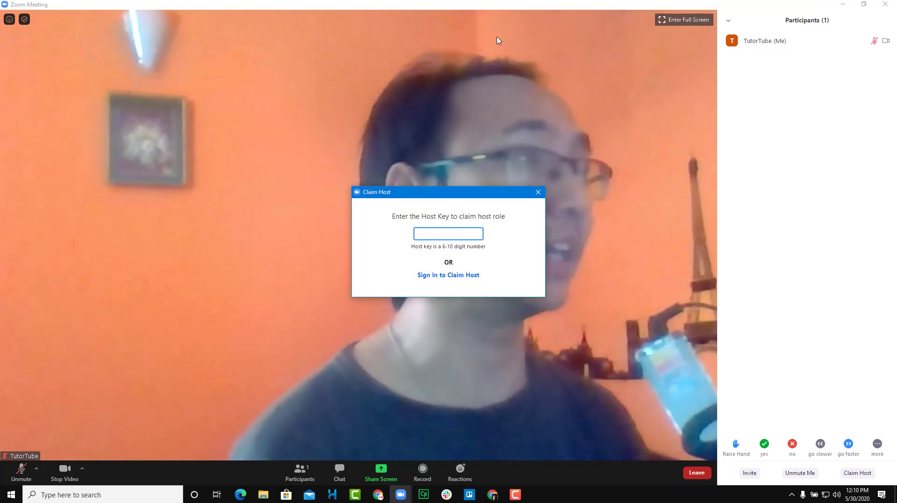
pyautogui.moveTo(496, 6); pyautogui.dragTo(527, 40)
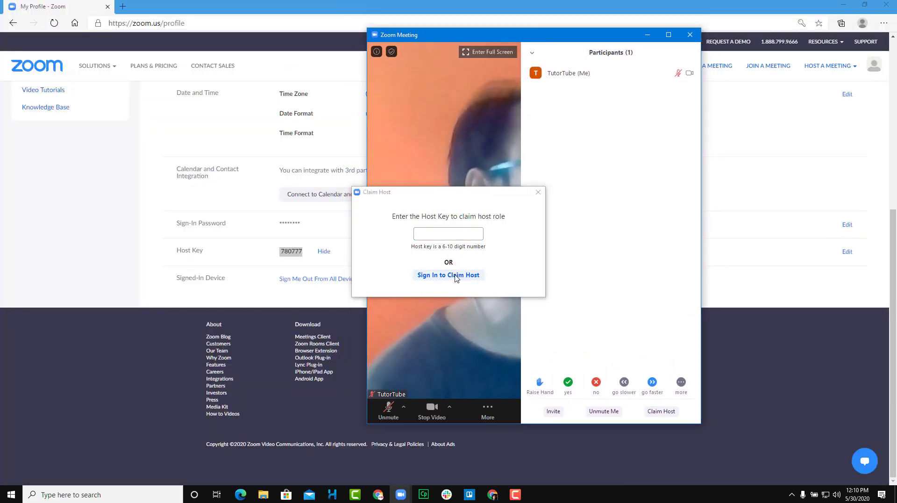
# Step: Copy the host key from the web profile, paste it into Claim Host, and maximize the meeting
pyautogui.click(287, 270)
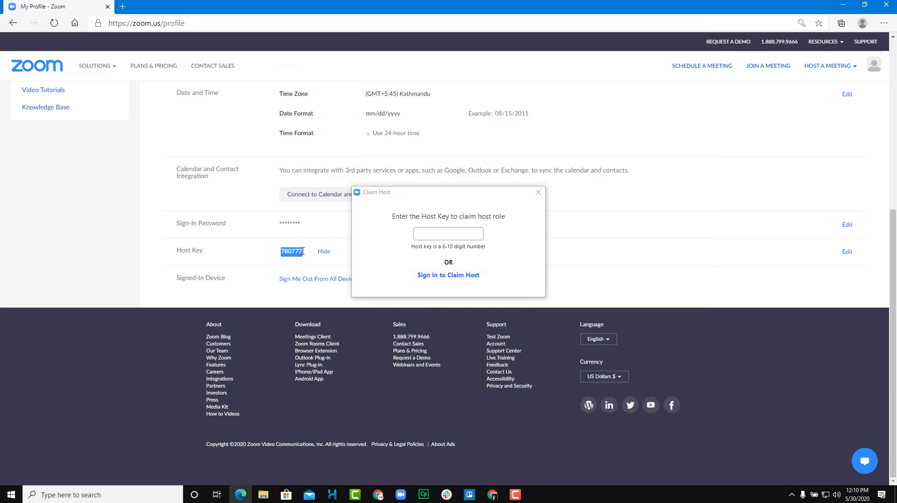
pyautogui.rightClick(295, 252)
pyautogui.click(314, 263)
pyautogui.click(441, 235)
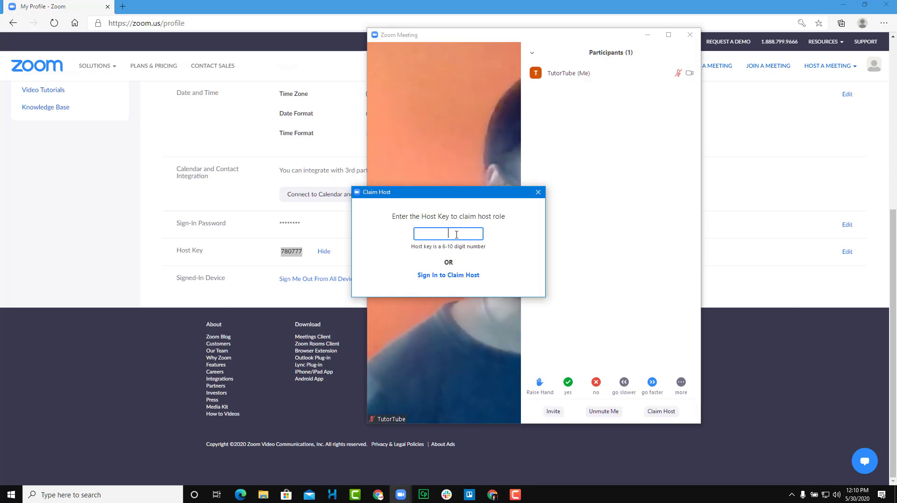
pyautogui.hotkey('ctrl', 'v')
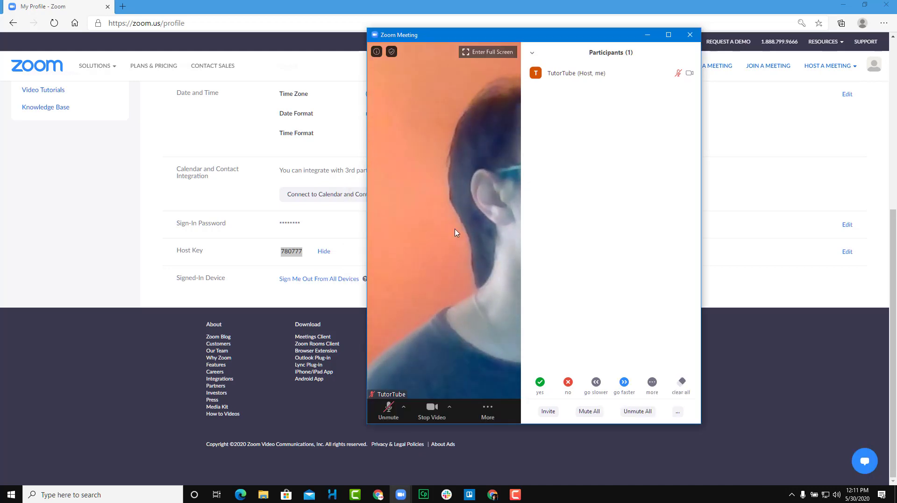
pyautogui.click(668, 35)
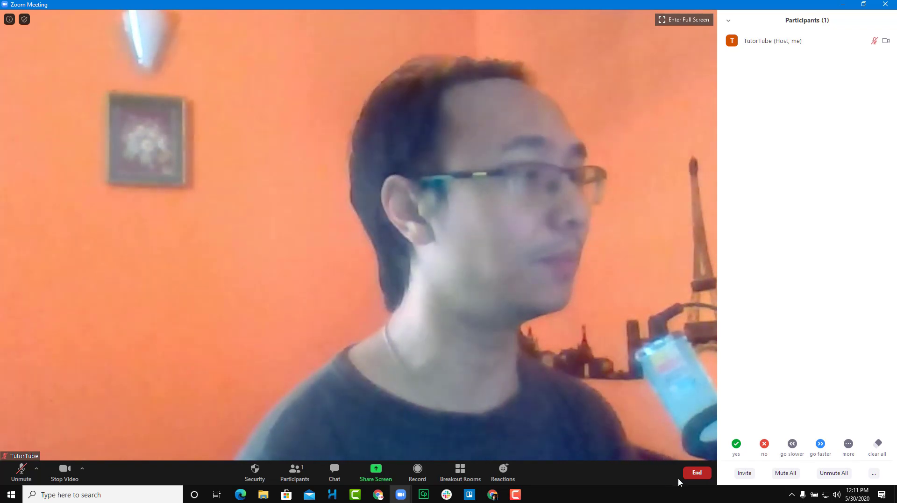
# Step: End the meeting for all, then rejoin the personal meeting from history with its password
pyautogui.click(696, 472)
pyautogui.click(678, 432)
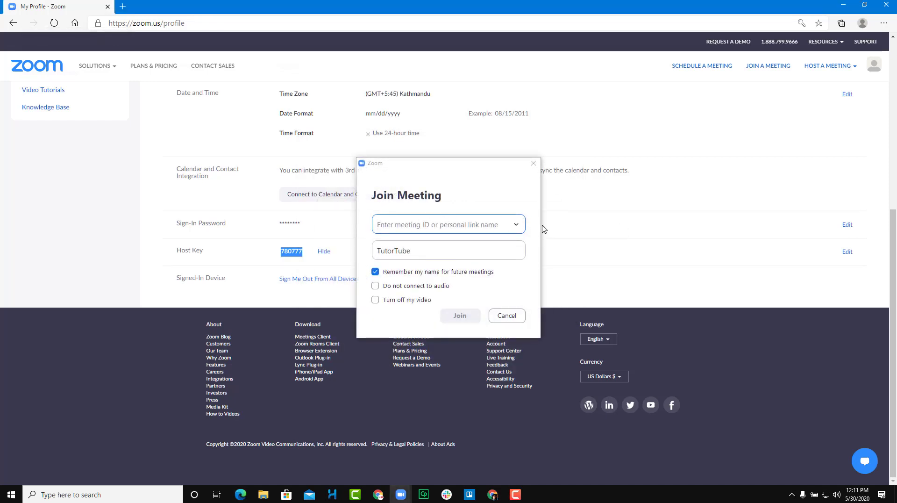
pyautogui.click(517, 224)
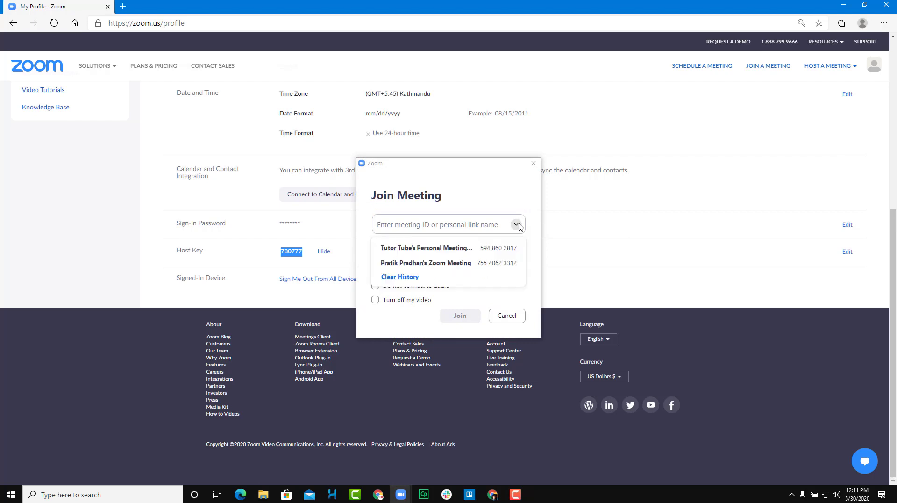
pyautogui.click(483, 248)
pyautogui.click(457, 316)
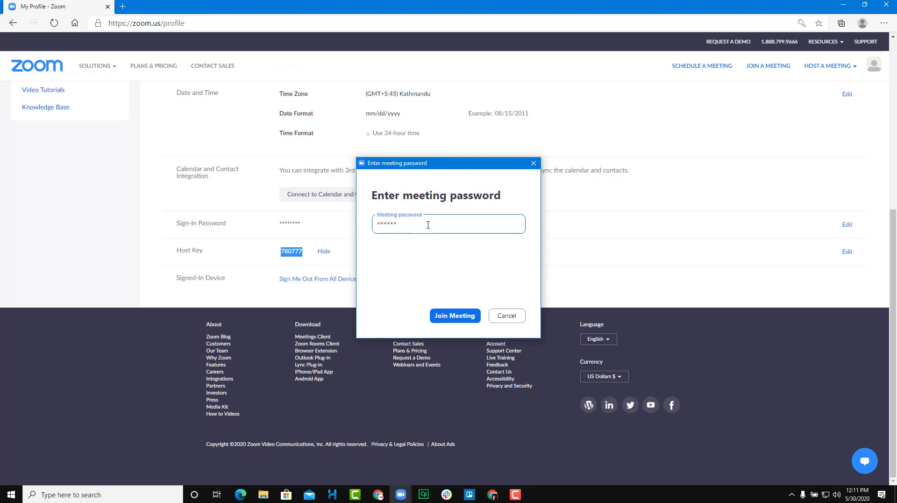
pyautogui.click(460, 315)
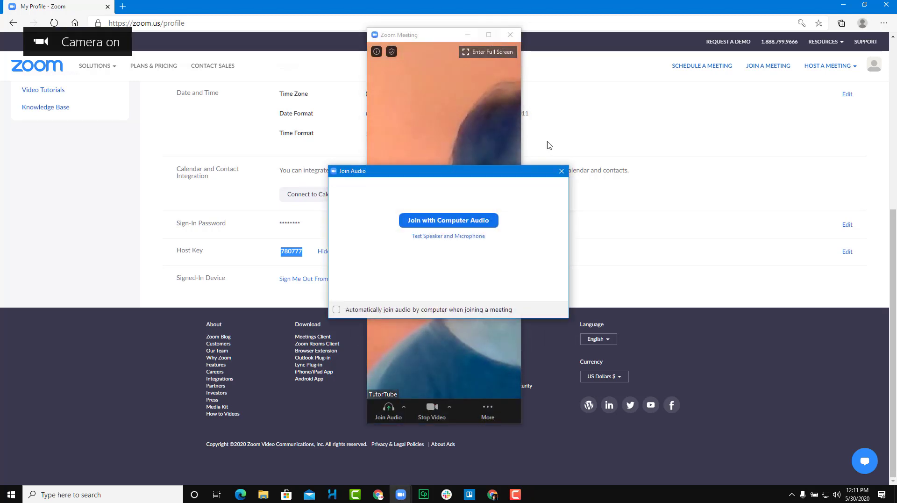
# Step: Join with computer audio, maximize the meeting, and show the participants list
pyautogui.click(448, 220)
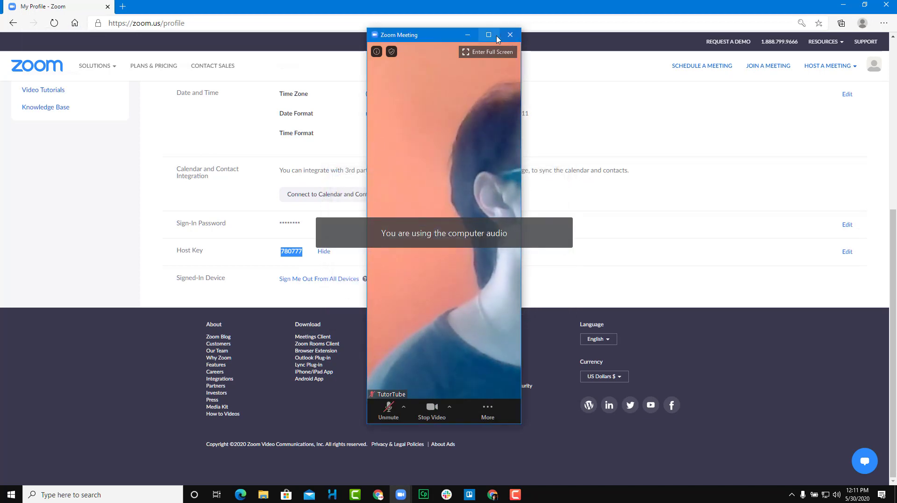
pyautogui.click(497, 37)
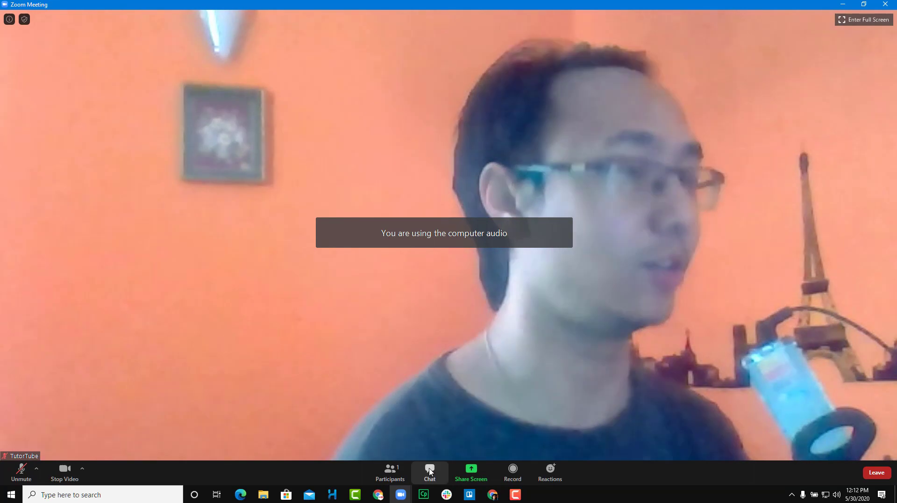
pyautogui.click(390, 469)
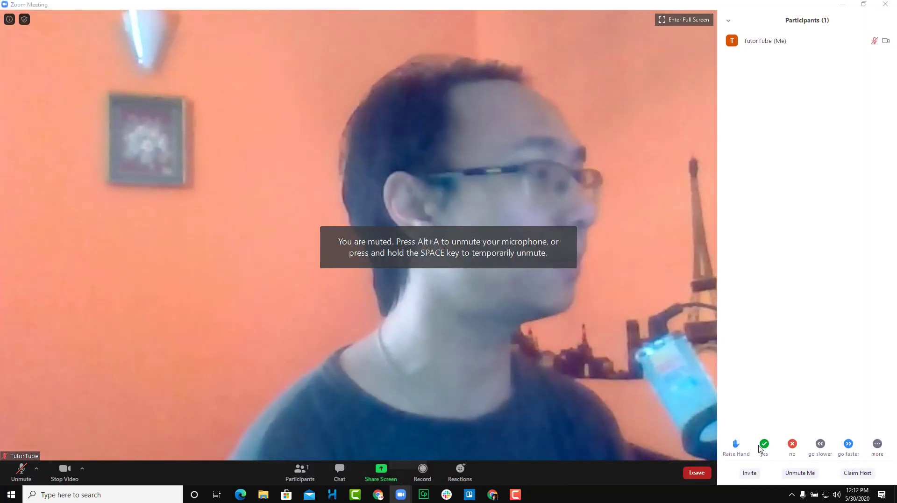